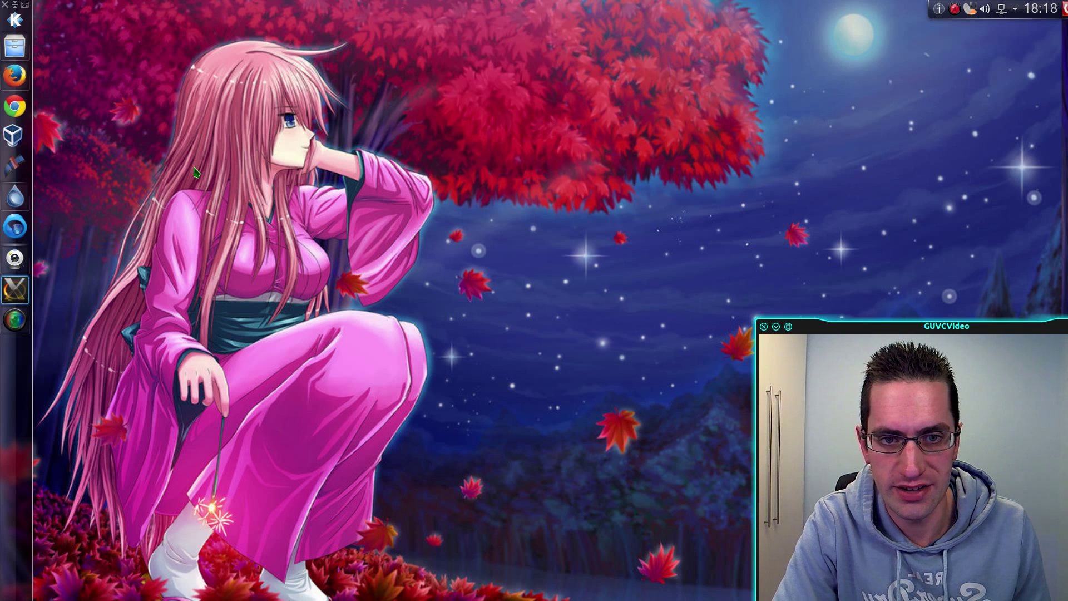
Install the quassel-core package on the Raspberry Pi with sudo apt-get install and accept the installation
left_click(15, 75)
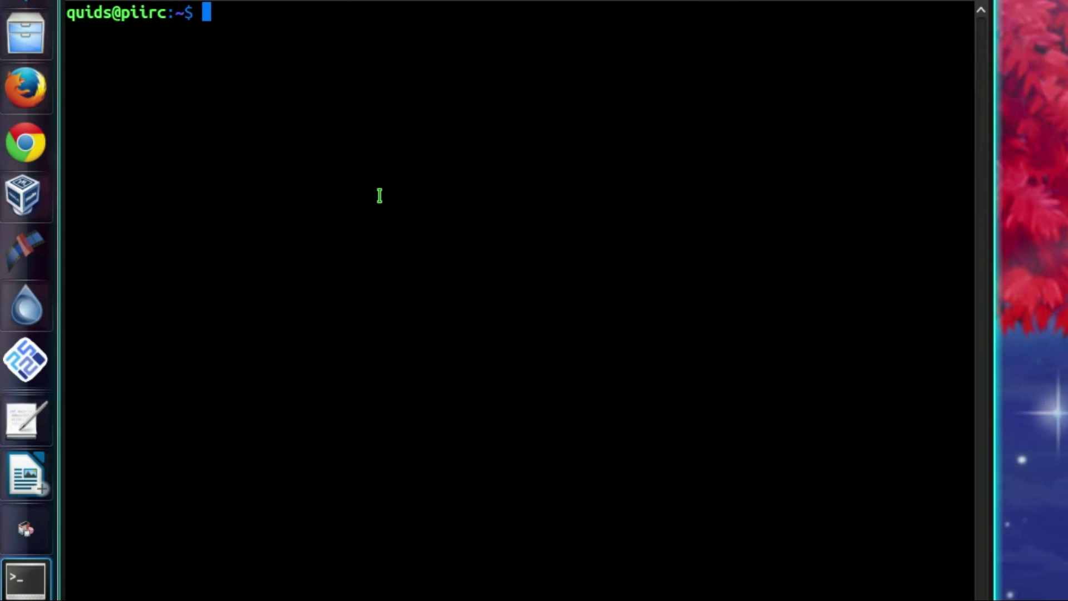
type("sudo apt")
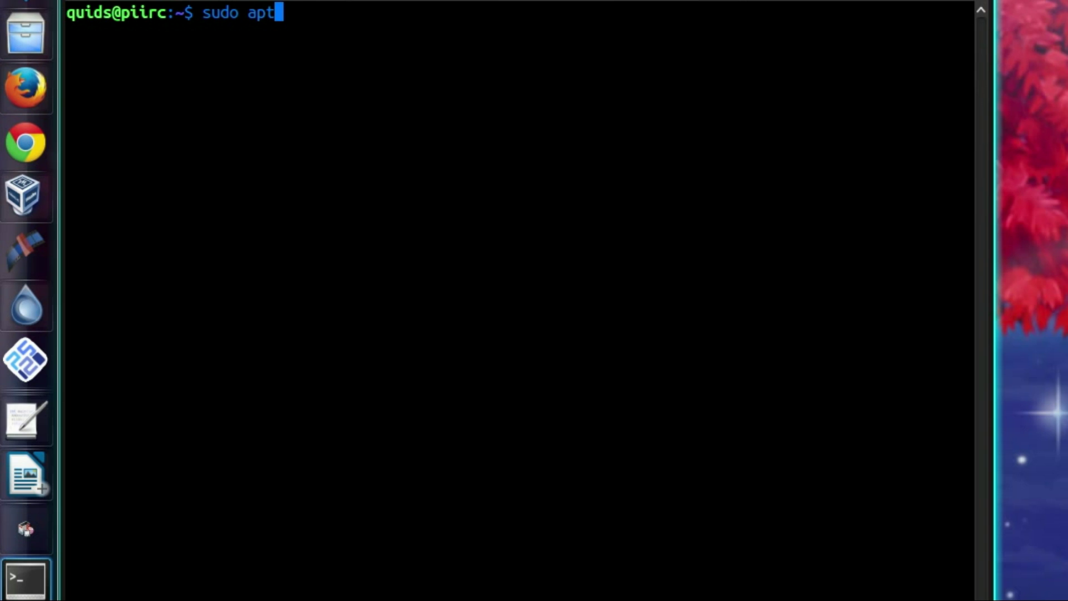
type("-get install ")
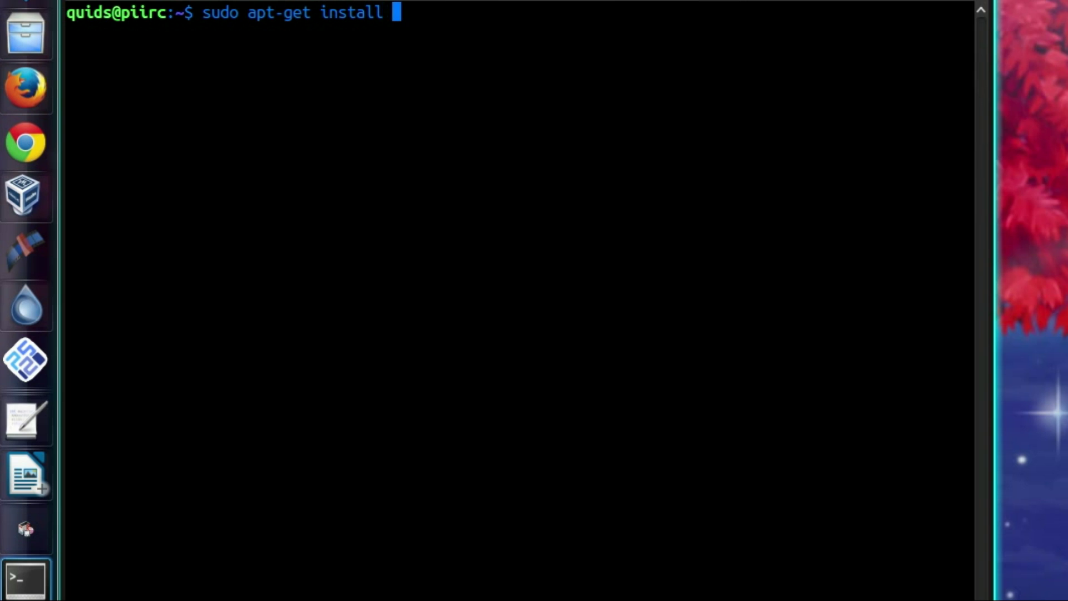
type("quassel-core")
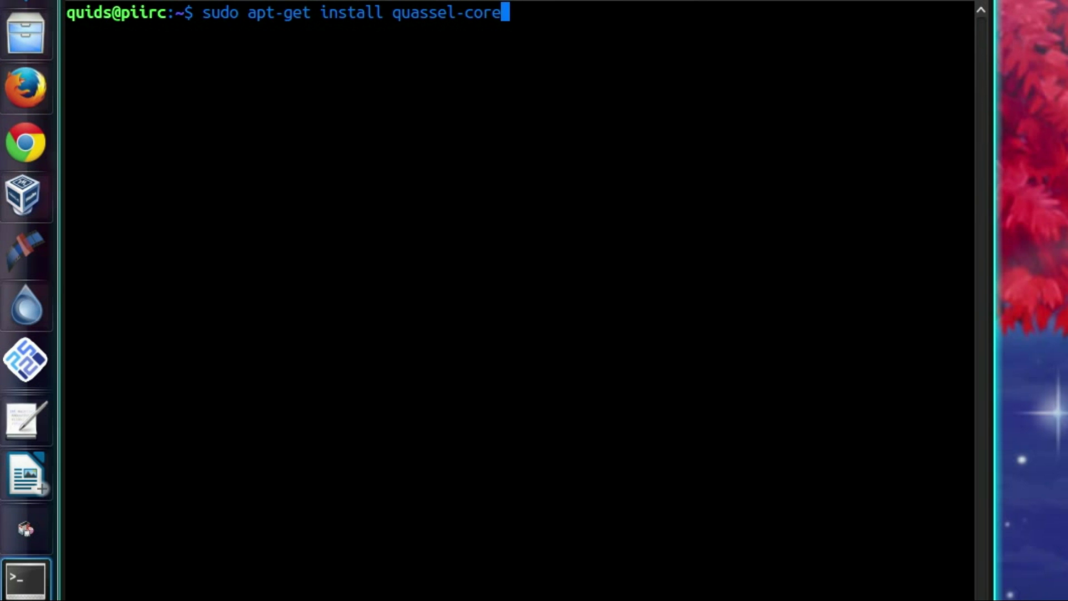
key("Return")
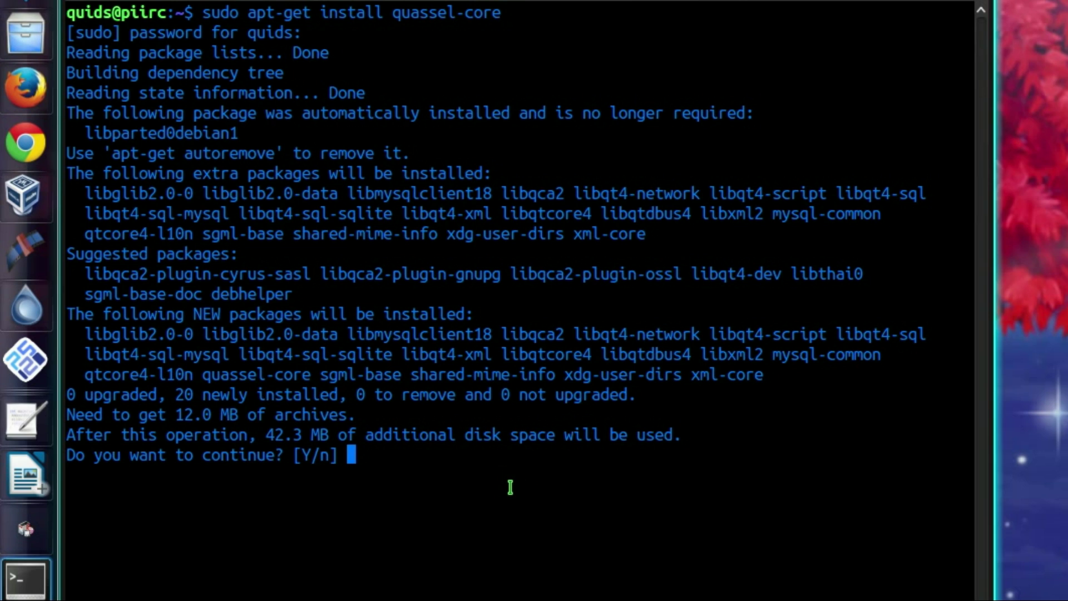
type("y")
key("Return")
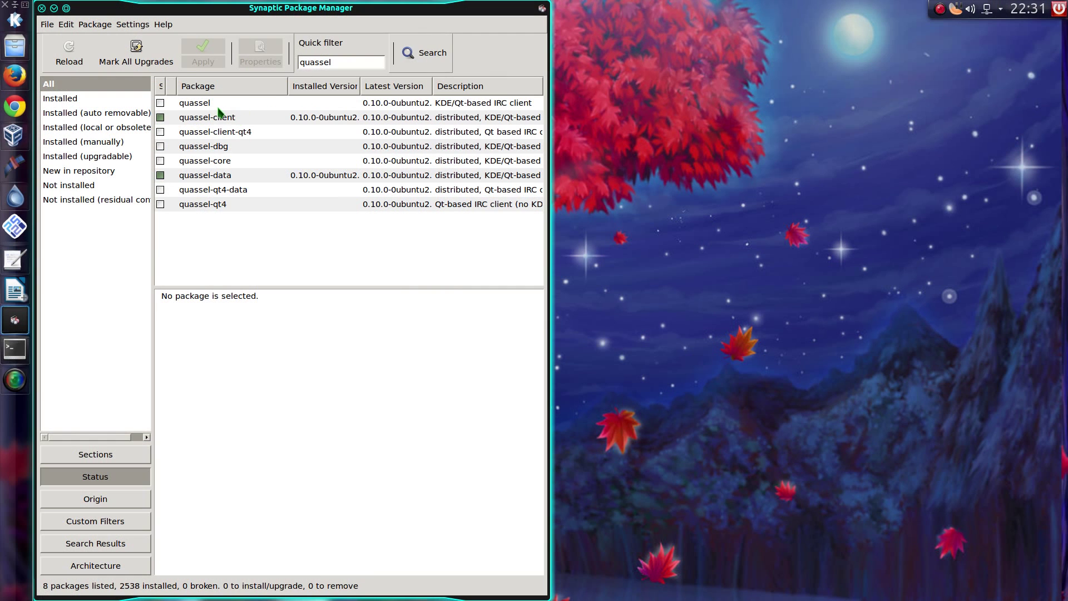
Try to install the client in a new local terminal with sudo apt-get install quassel-client, aborting at the password request
left_click(210, 106)
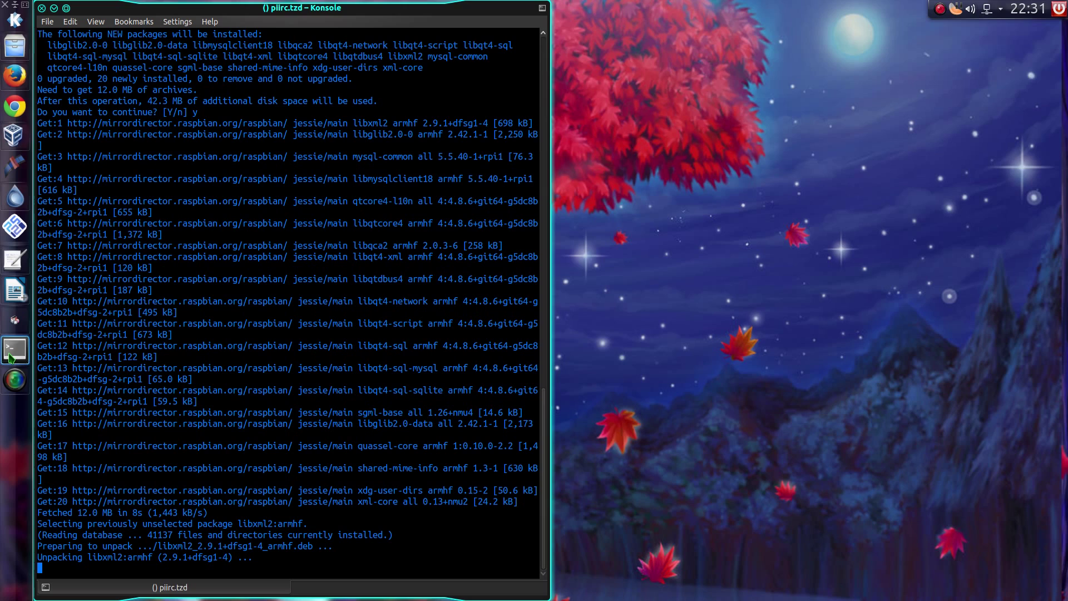
left_click(15, 348)
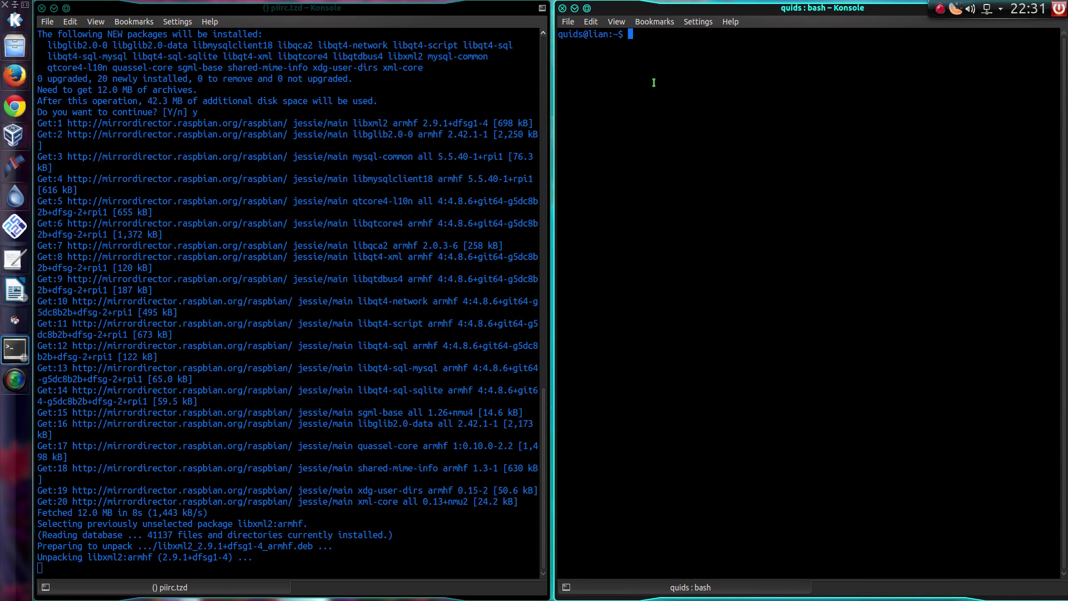
type("sudo apt-get ")
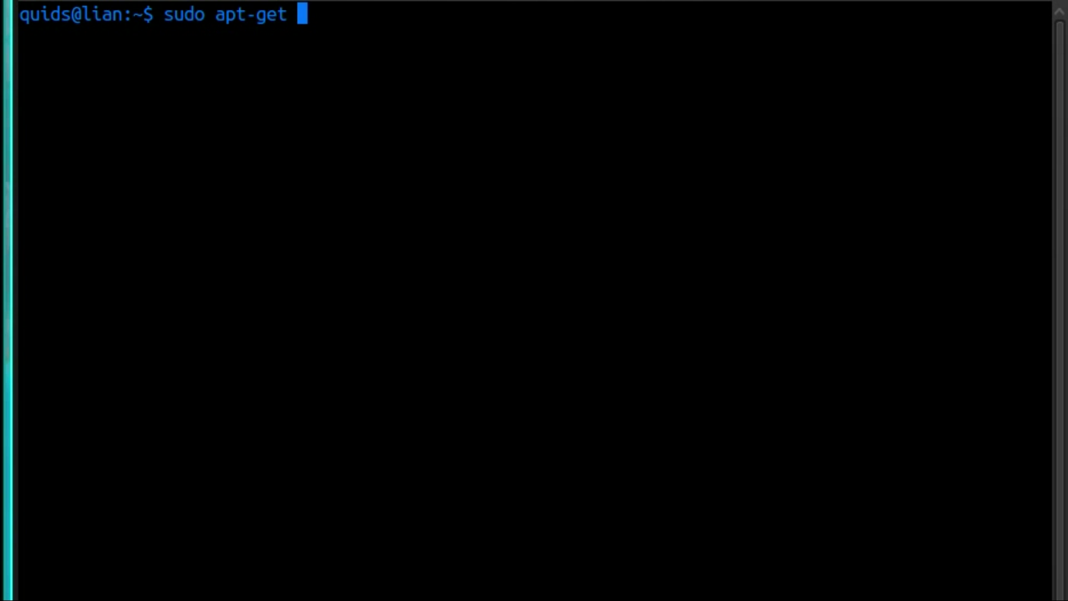
type("remove quassel")
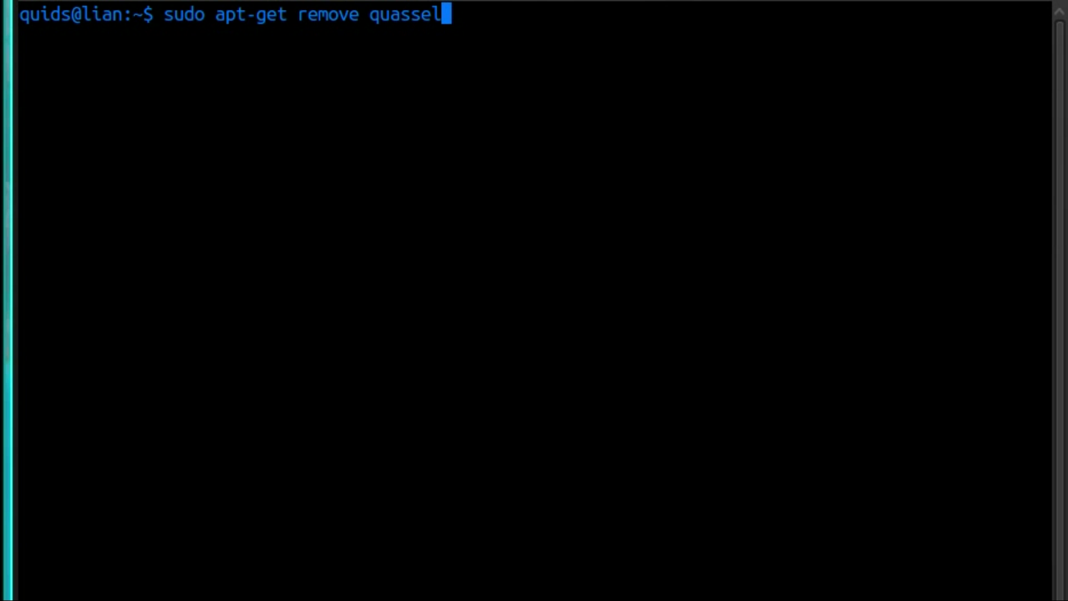
type("-")
key("Up")
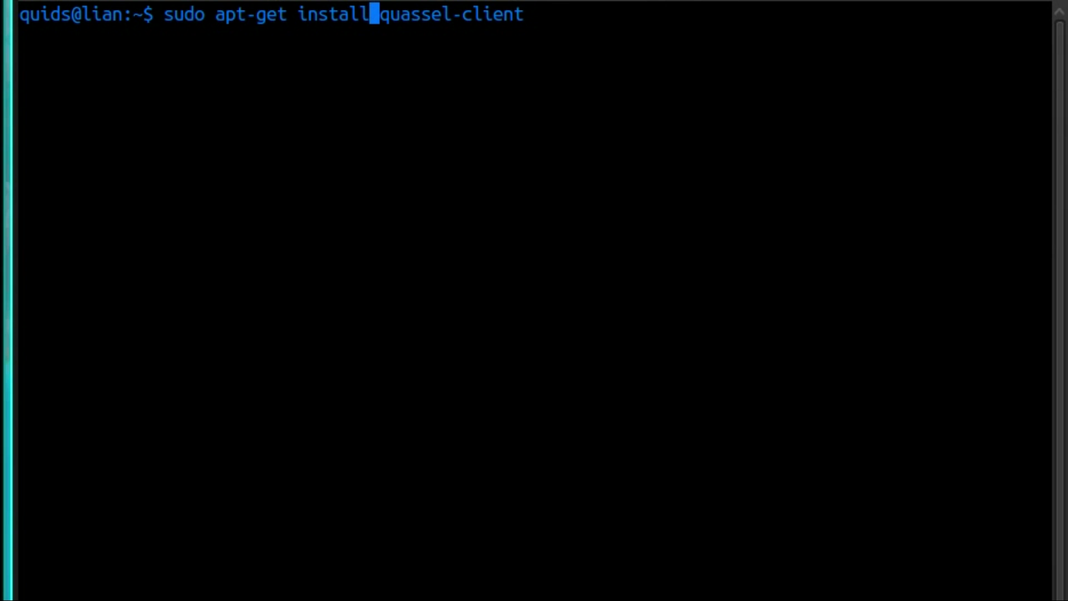
key("End")
key("Return")
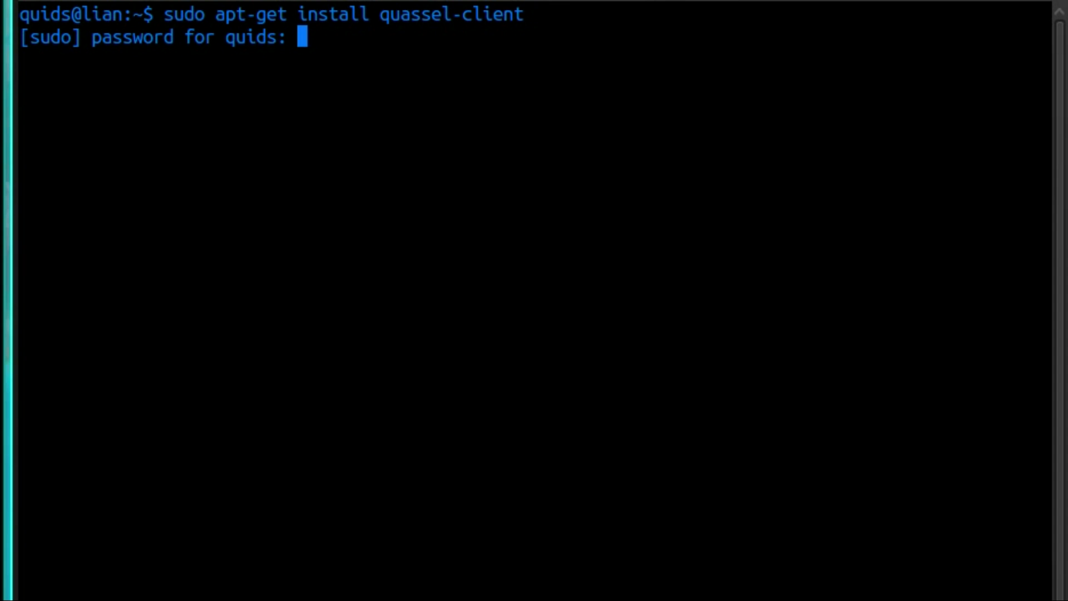
key("ctrl+c")
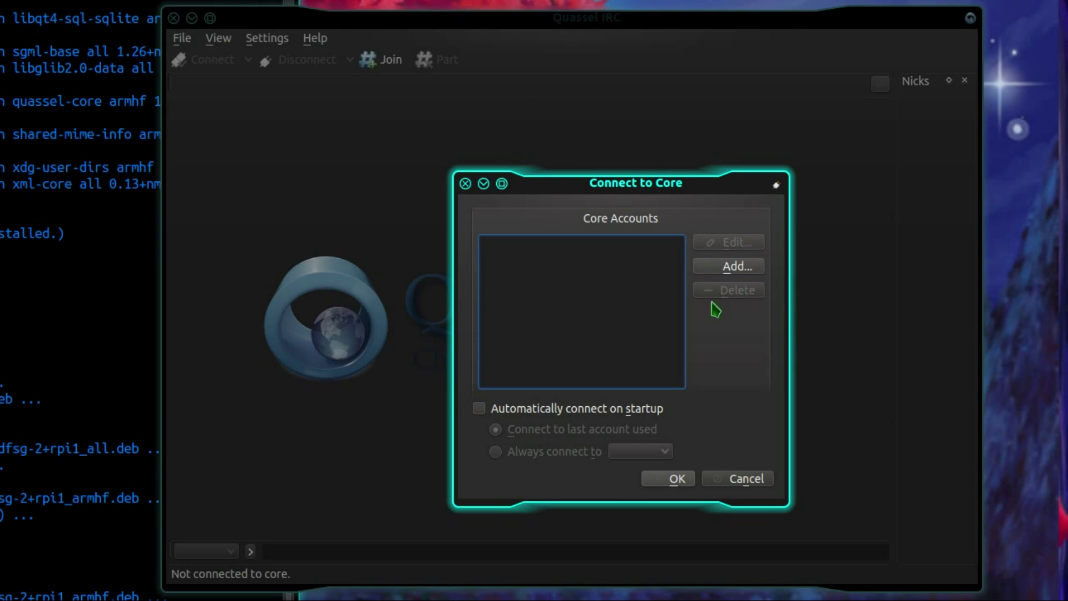
Start a new core account in the Quassel client and set its account name to Main
left_click(723, 268)
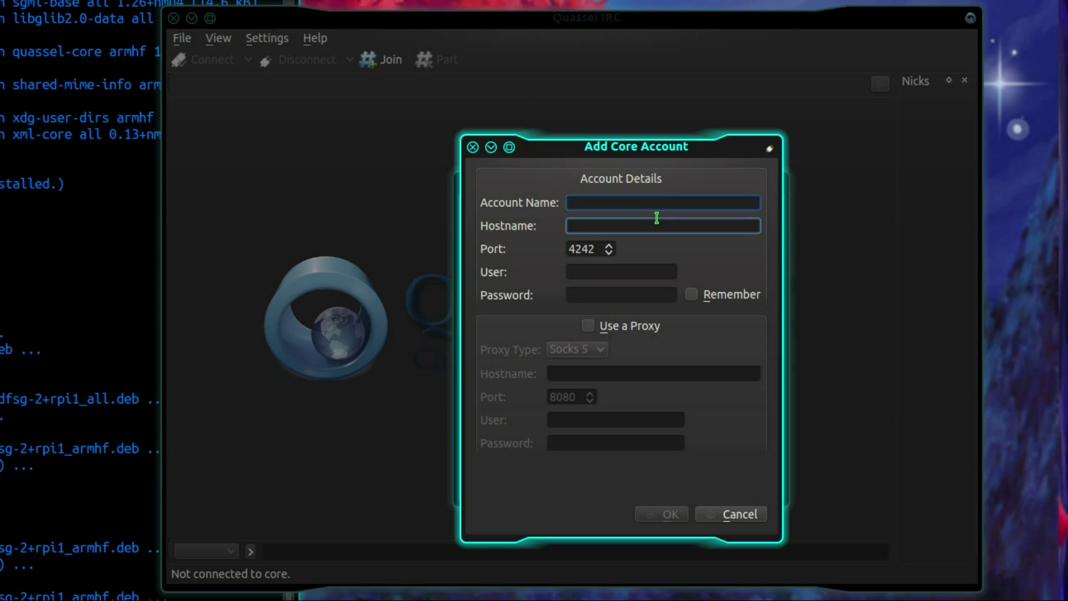
type("Main")
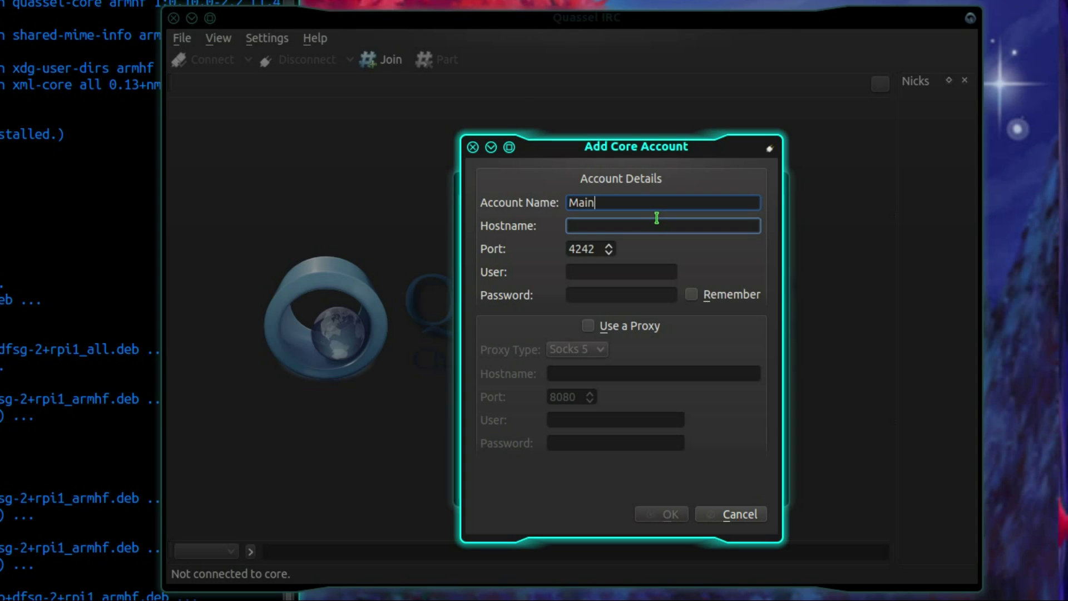
key("Tab")
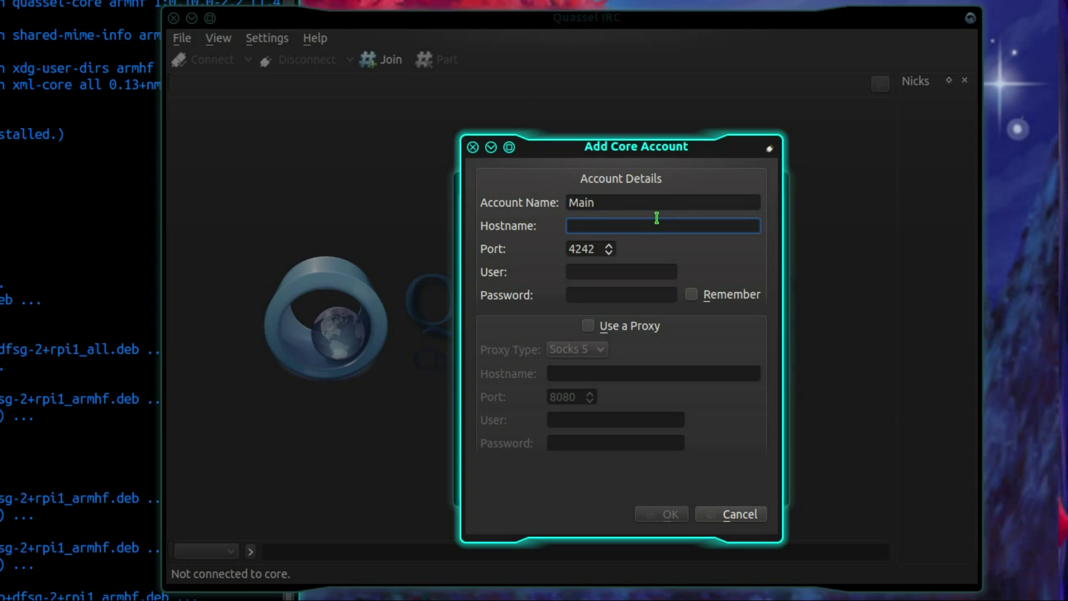
type("p")
key("BackSpace")
type("192.1")
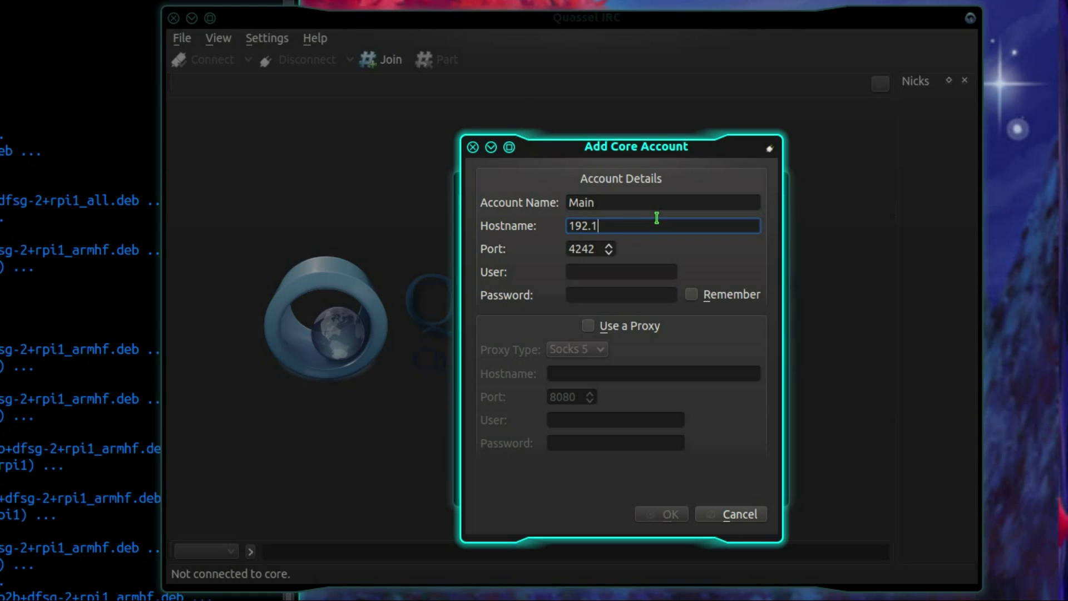
type("68.62.")
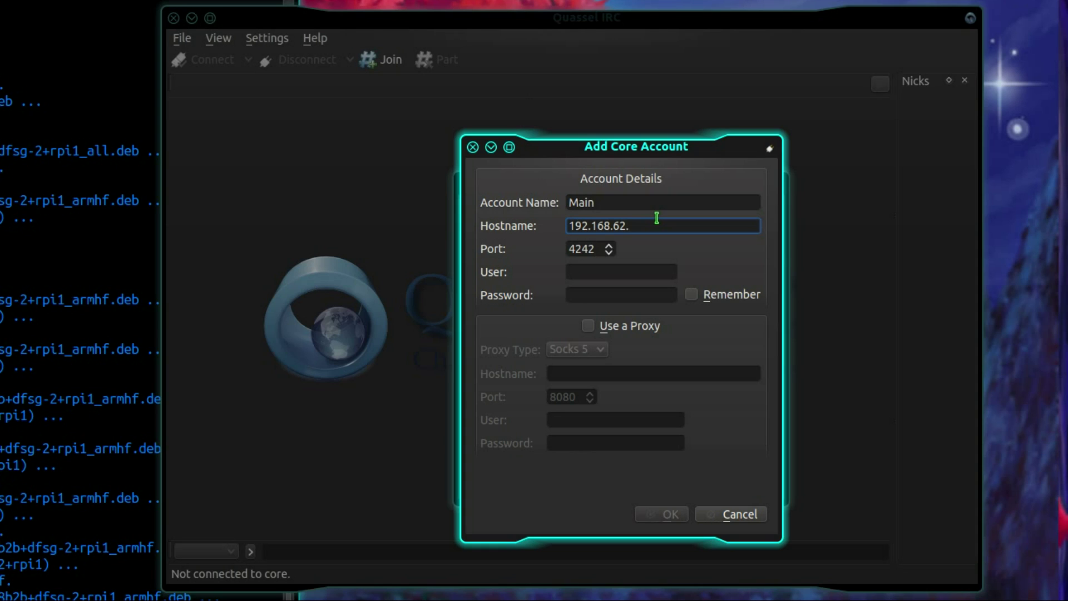
type("61")
Set the core account's hostname to piirc.tzd and check the matching entry in the terminal's /etc/hosts listing
key("ctrl+a")
type("pi")
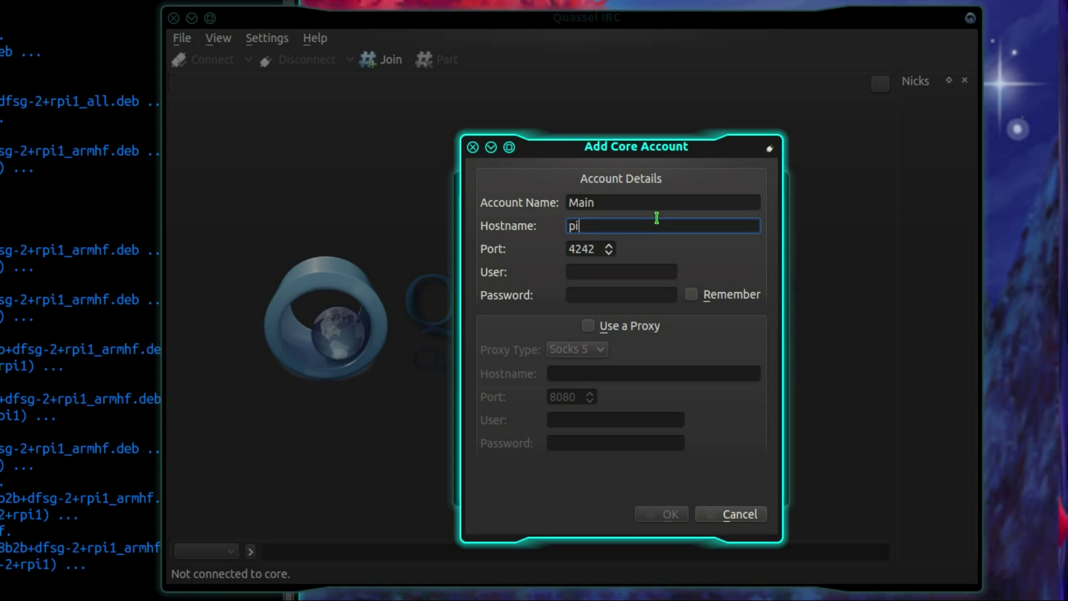
type("irc.tzd")
triple_click(694, 101)
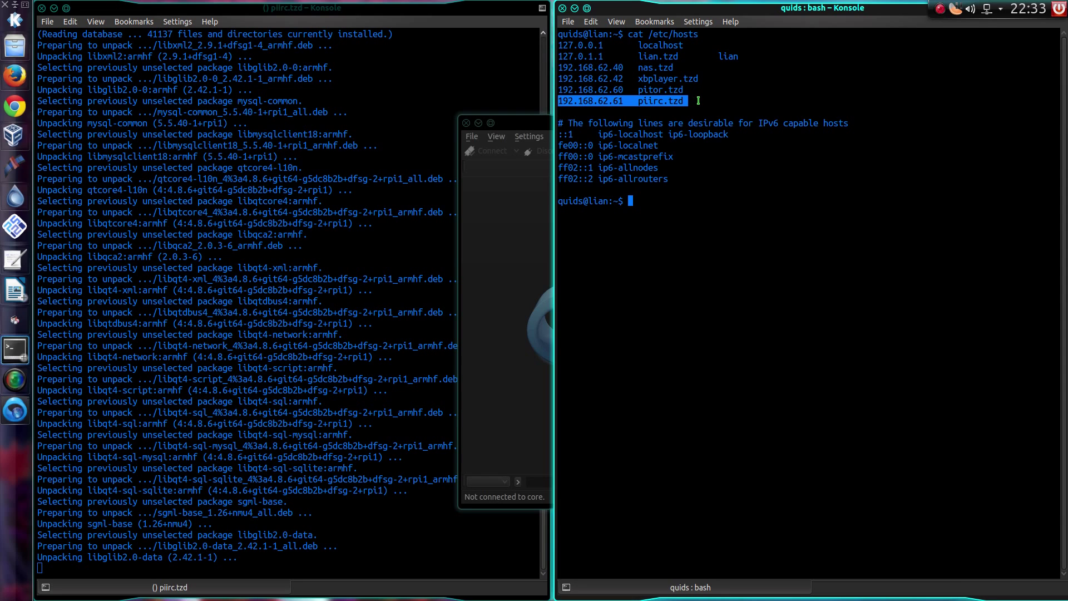
left_click(658, 82)
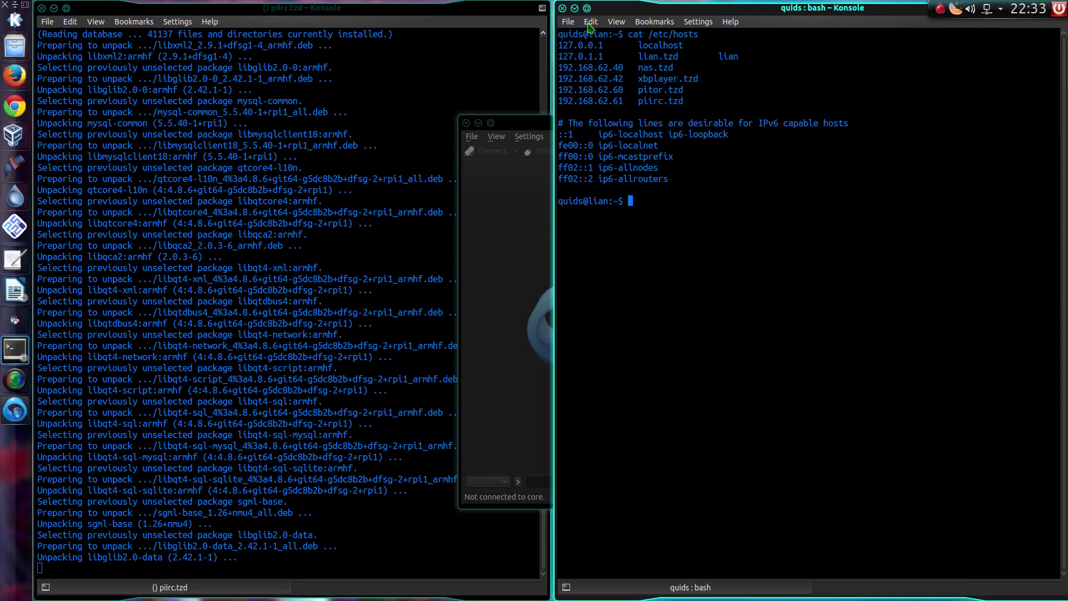
key("alt+Tab")
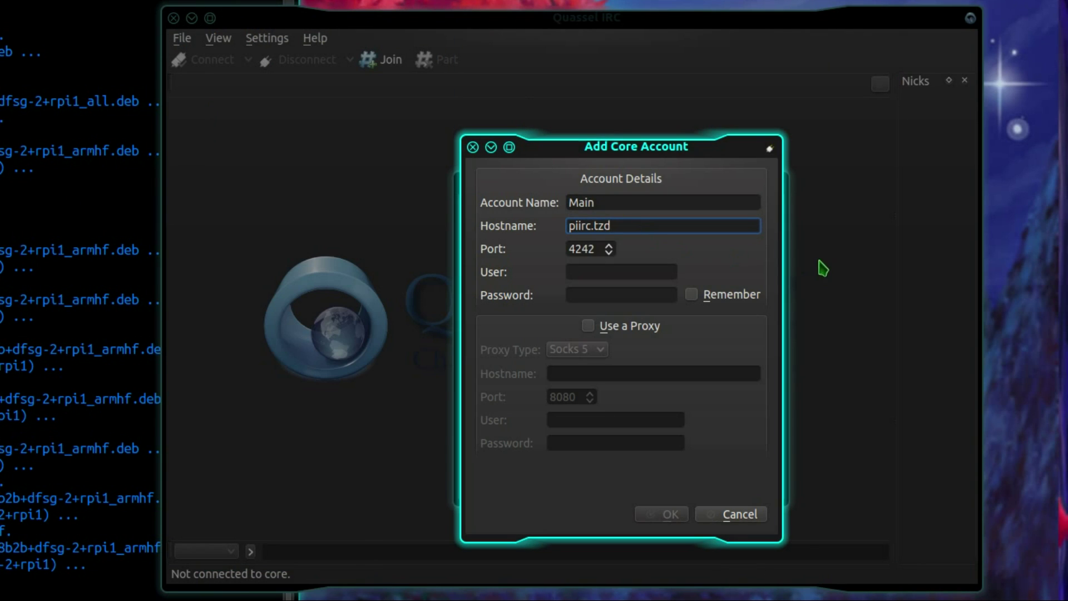
Fill in the core account's user name and password, have the password remembered, and save the account
left_click(589, 250)
left_click(610, 273)
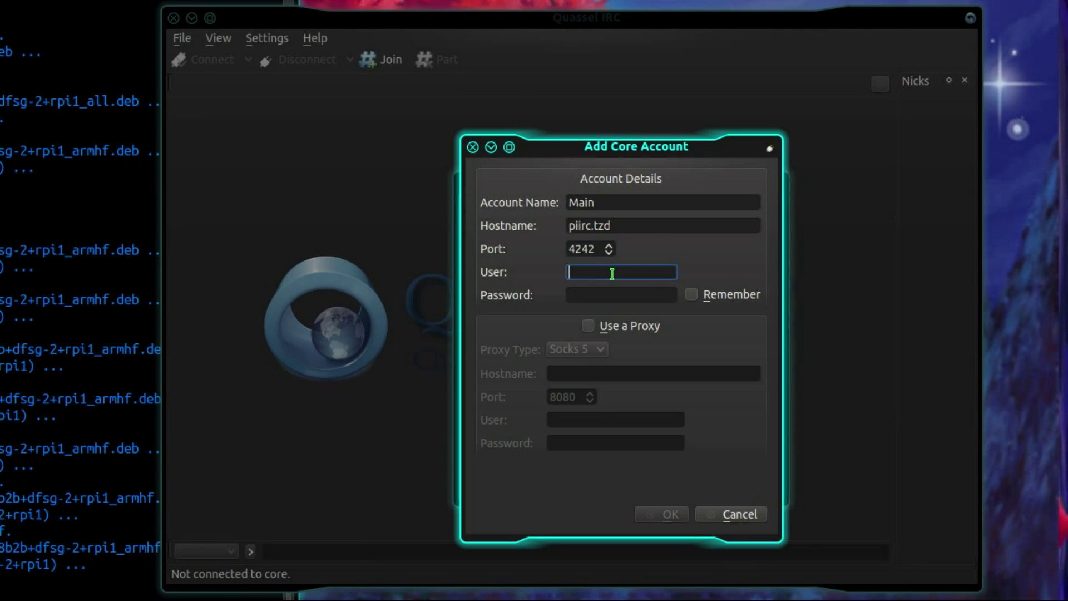
type("quids")
left_click(628, 301)
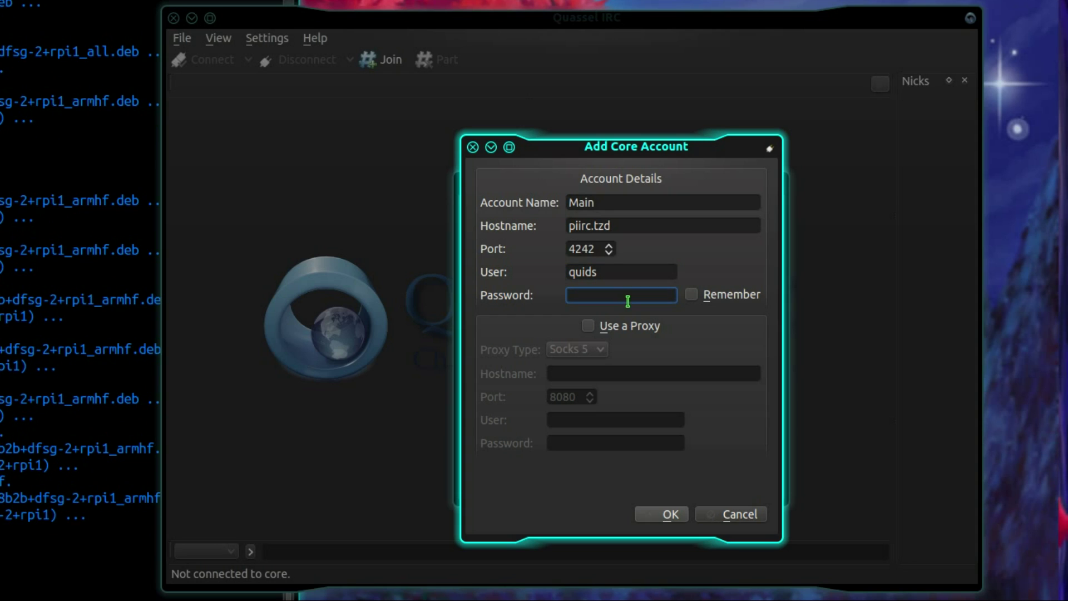
type("••••••••••")
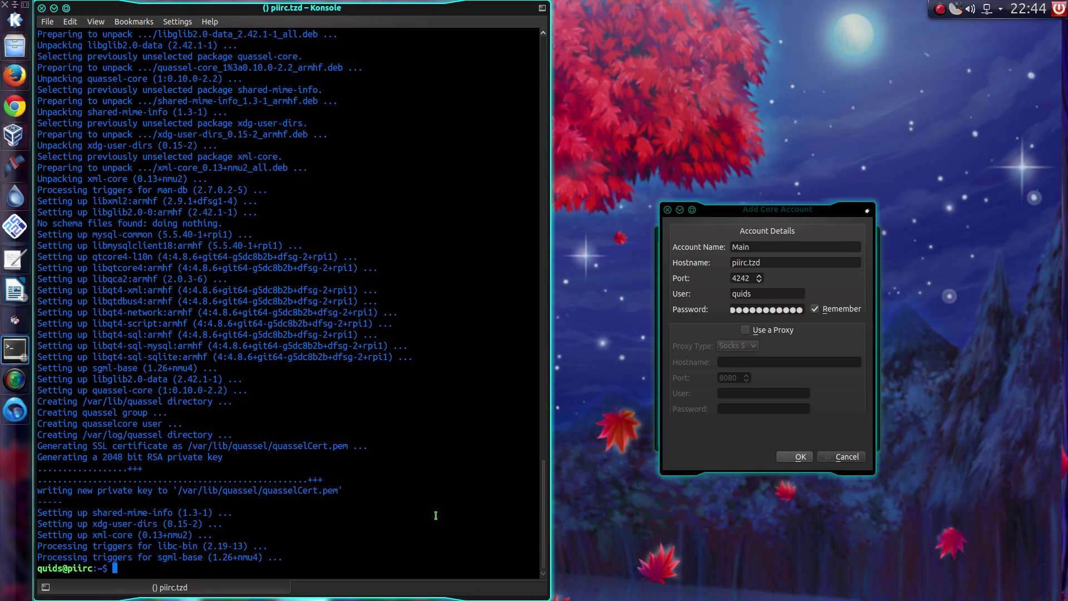
left_click(807, 462)
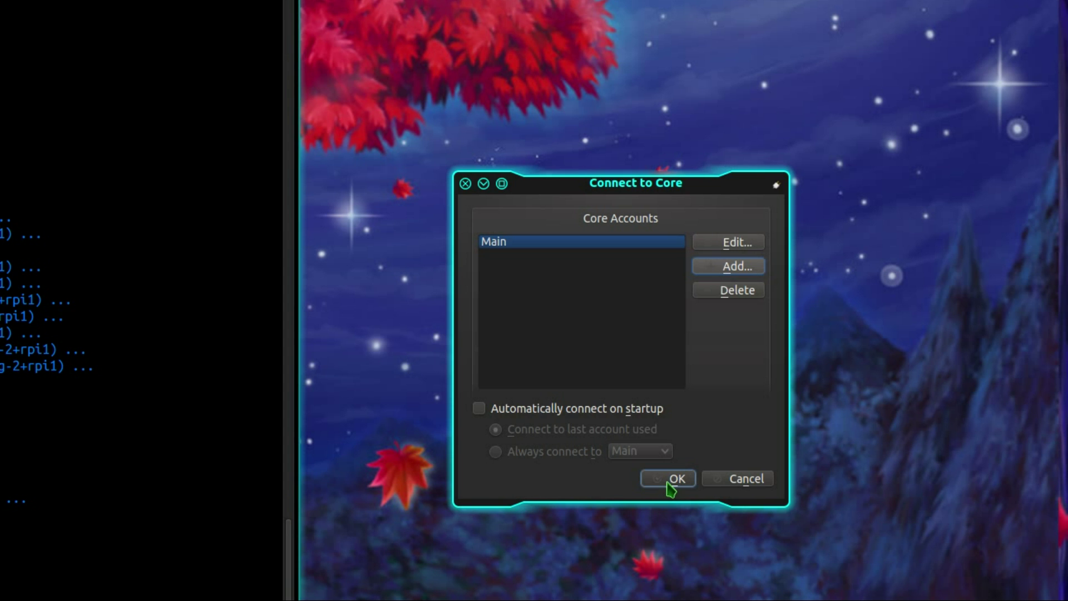
Connect to the Main core account and accept the core's untrusted SSL certificate forever
left_click(805, 433)
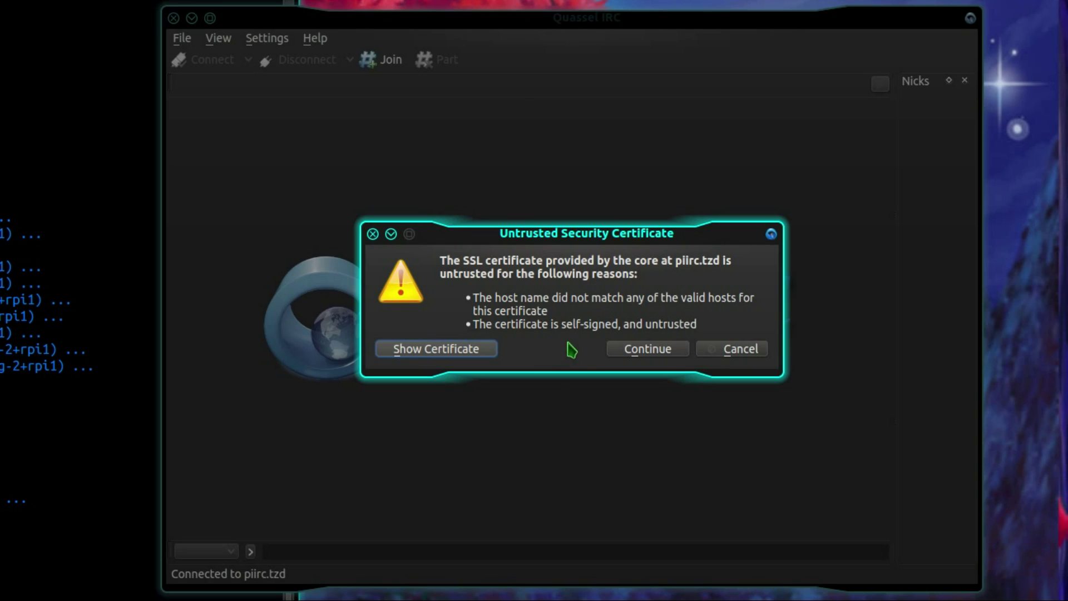
left_click(645, 348)
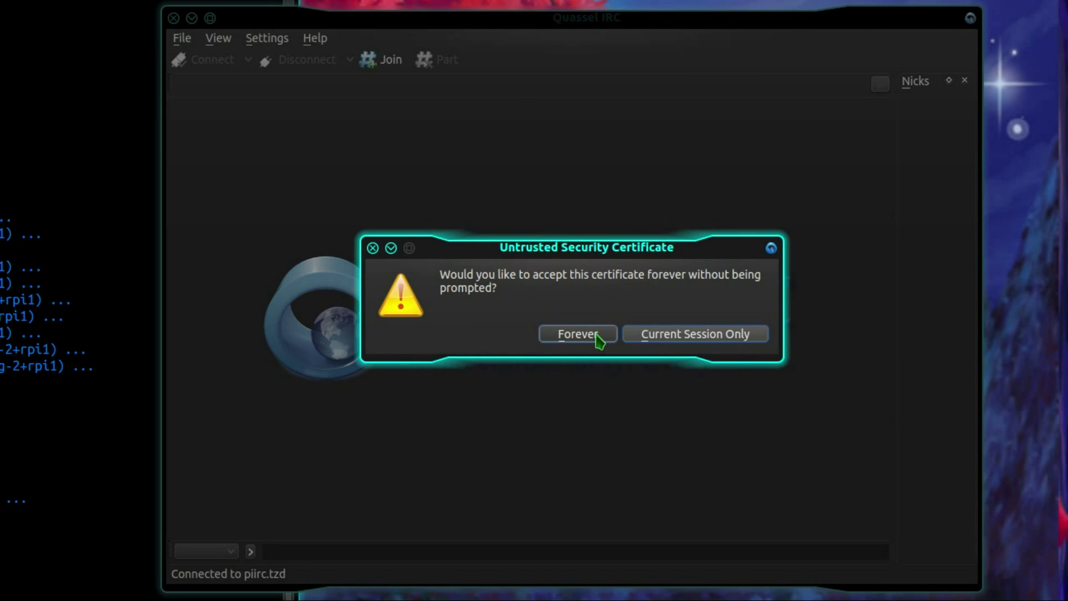
left_click(593, 336)
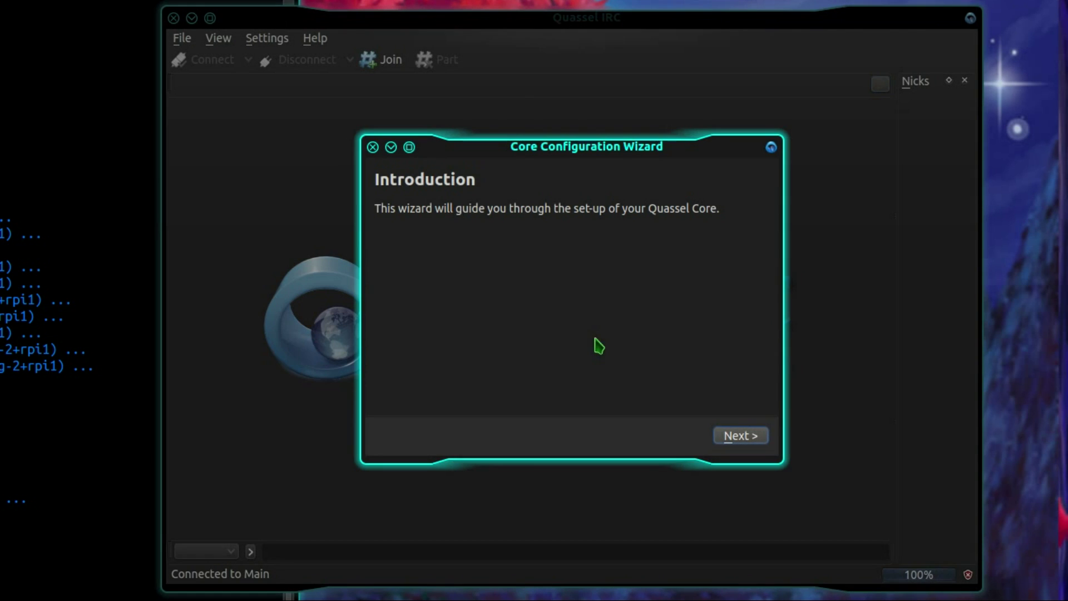
Create the core's admin user in the configuration wizard by entering the username and the password twice, and continue to storage selection
left_click(730, 440)
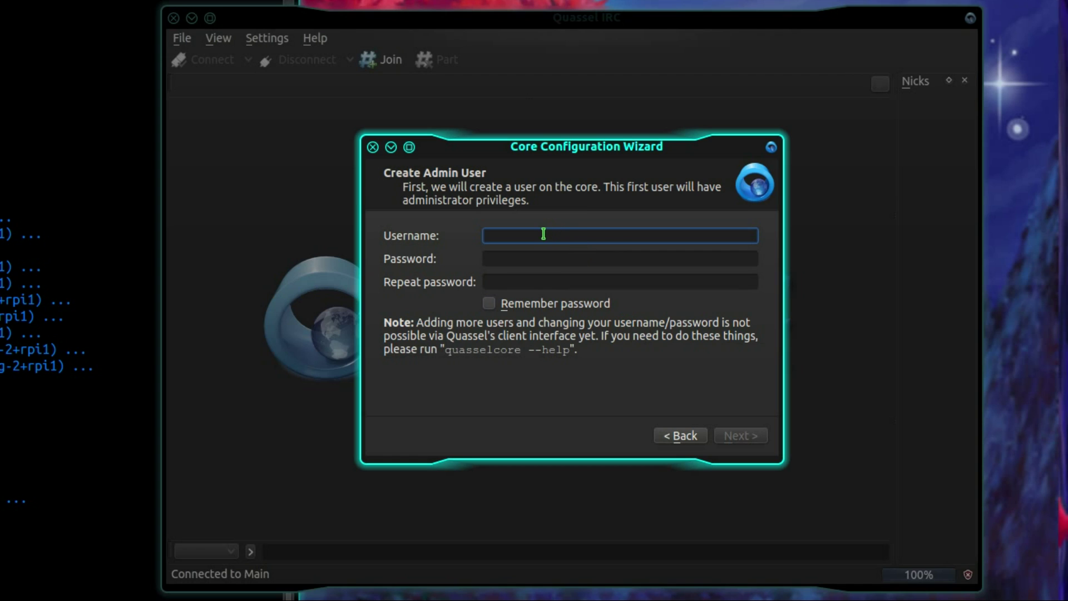
type("smith")
key("Tab")
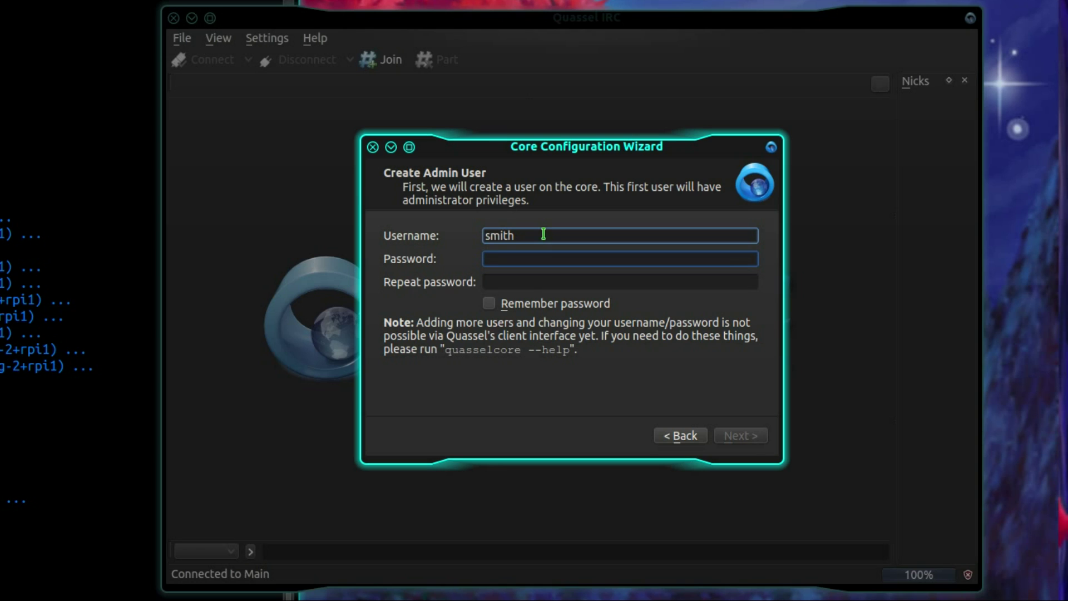
key("ctrl+v")
key("Tab")
key("ctrl+v")
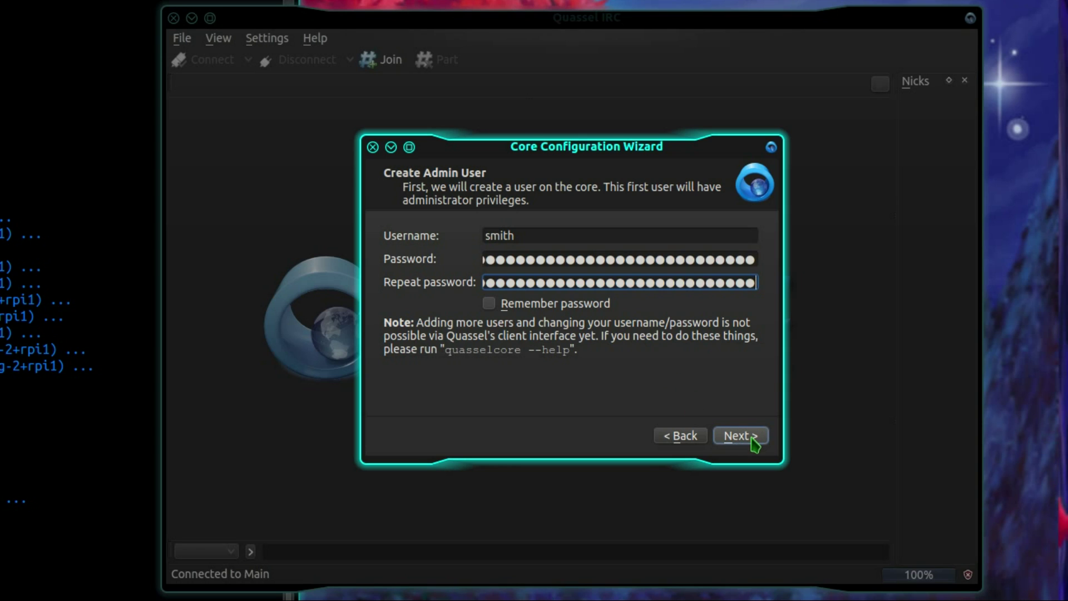
left_click(541, 303)
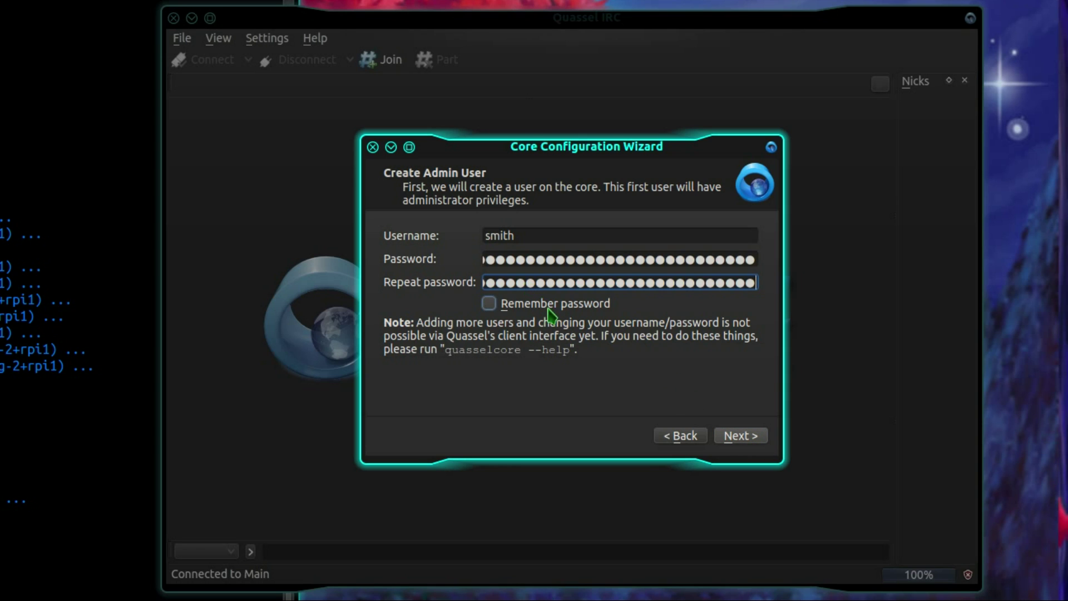
left_click(740, 437)
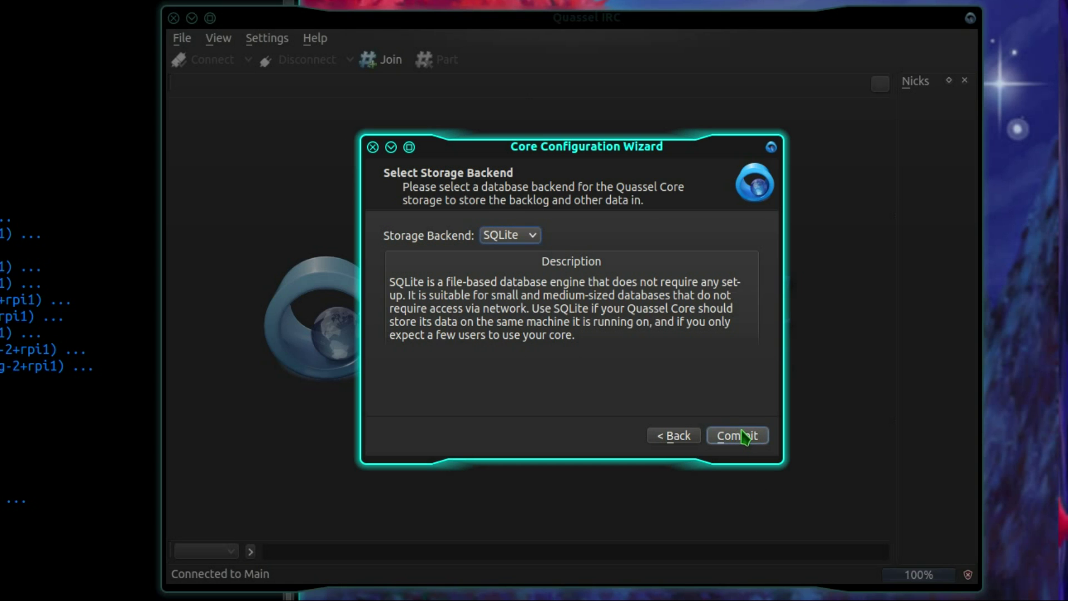
Choose SQLite as the core's storage backend and commit the core configuration
left_click(512, 248)
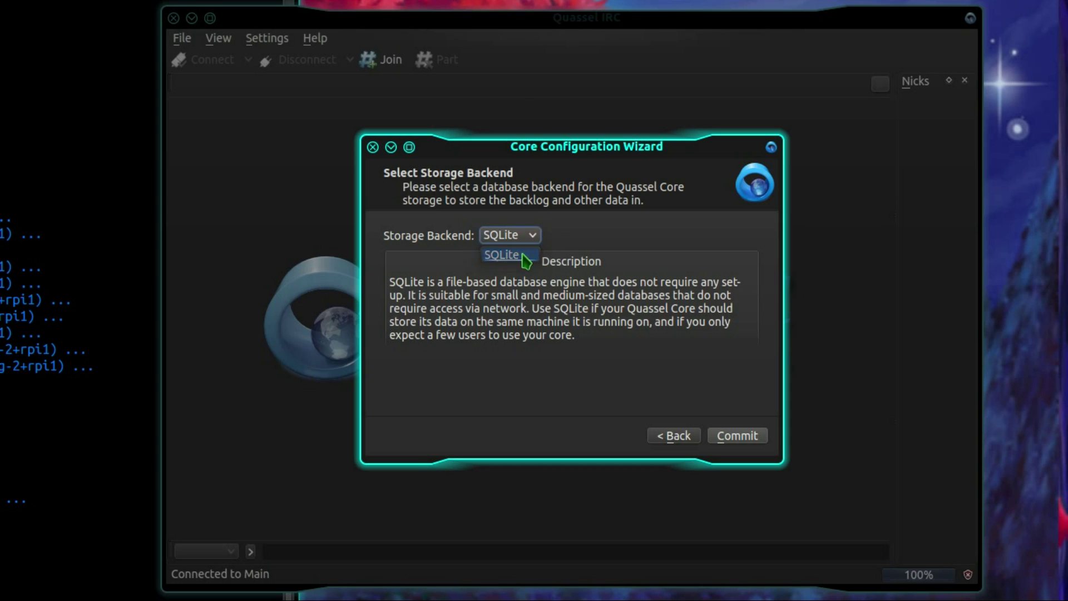
left_click(523, 256)
left_click(741, 438)
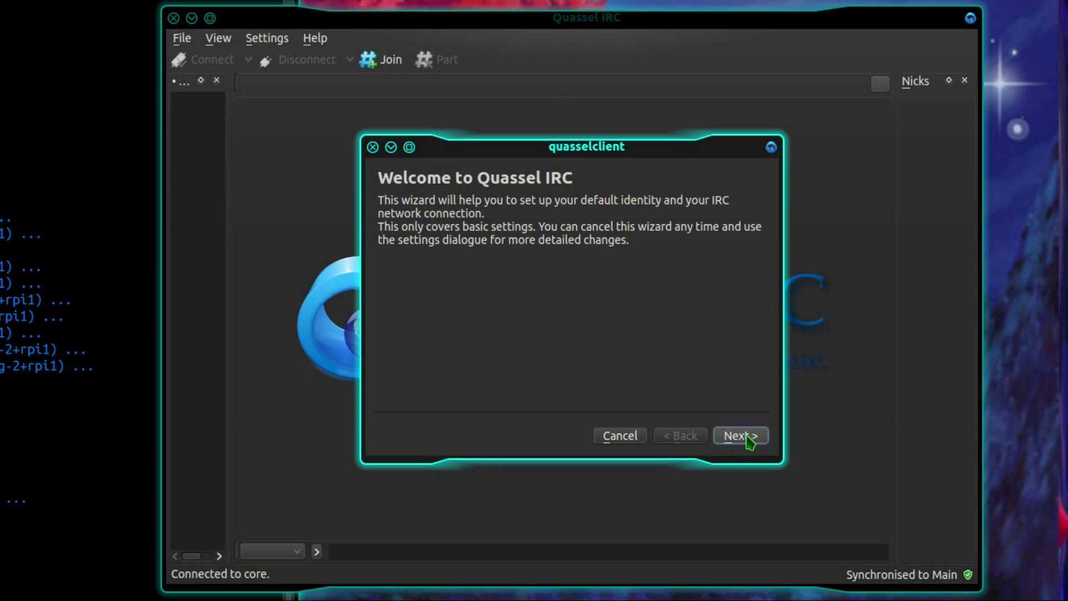
Set up the default identity by removing the real name's trailing commas and capitalising the nickname's first letter, and continue to the network setup
left_click(748, 439)
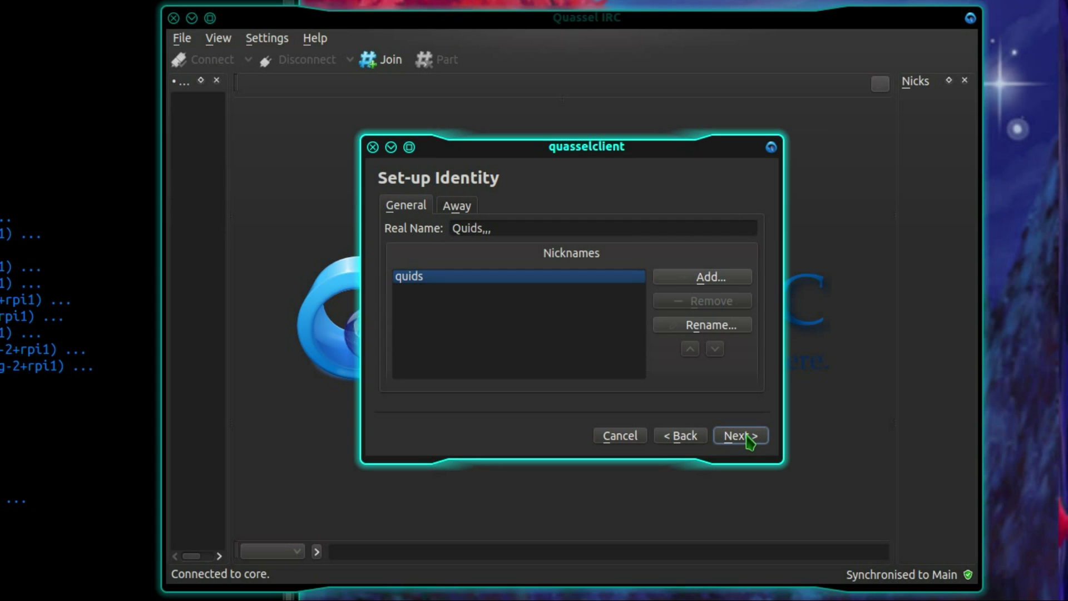
left_click(522, 231)
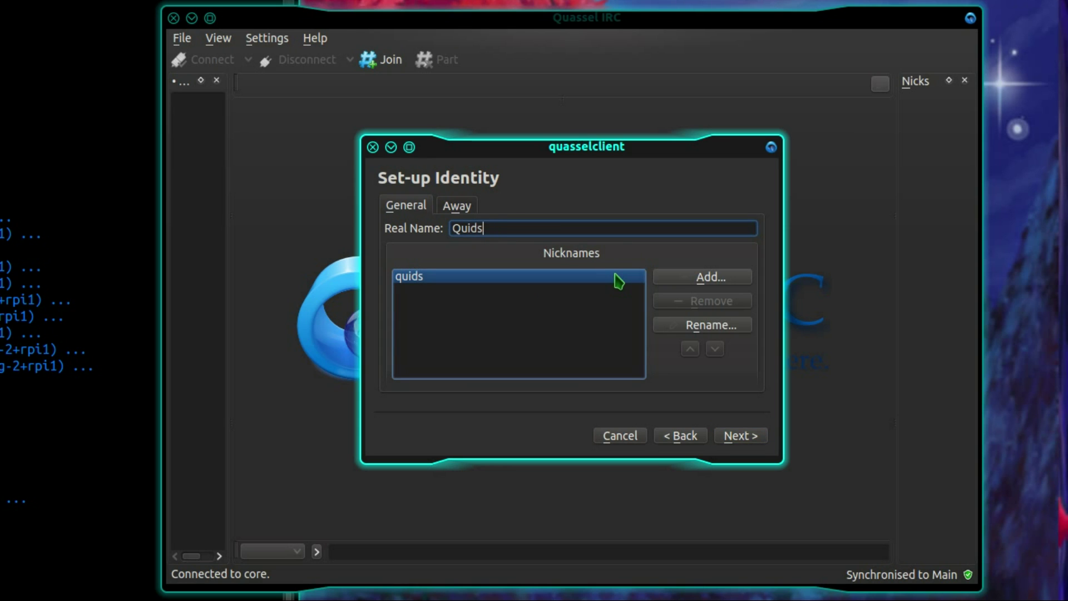
left_click(710, 326)
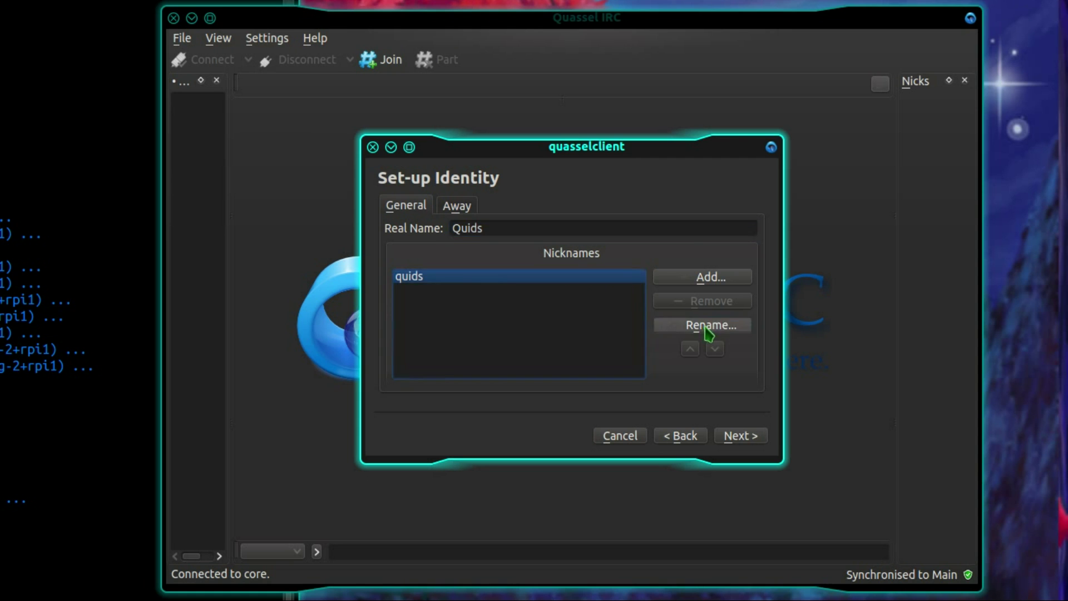
key("ctrl+a")
type("Quids")
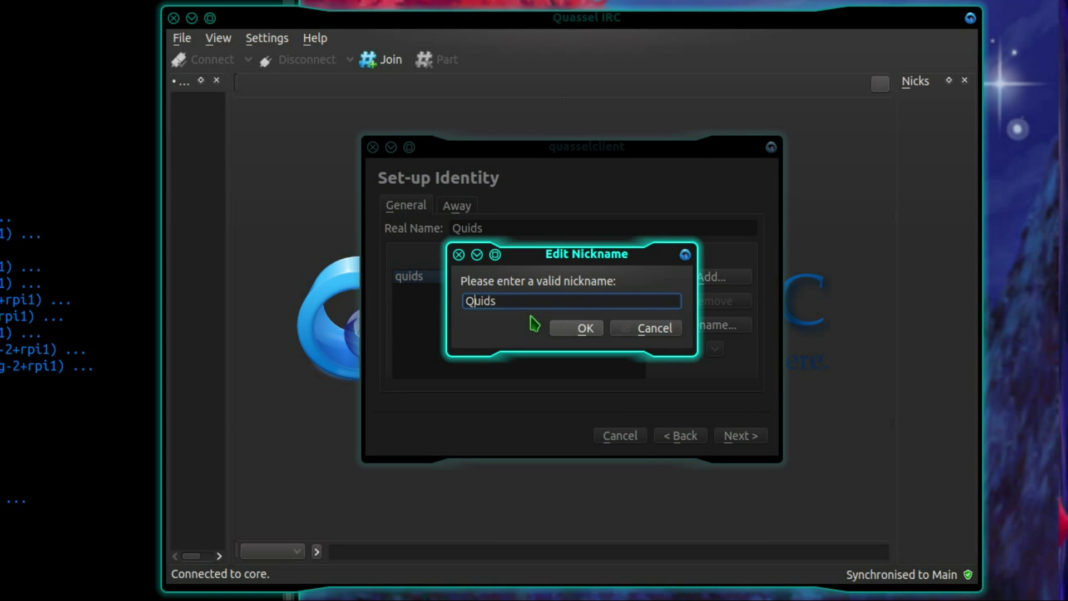
left_click(580, 330)
left_click(739, 436)
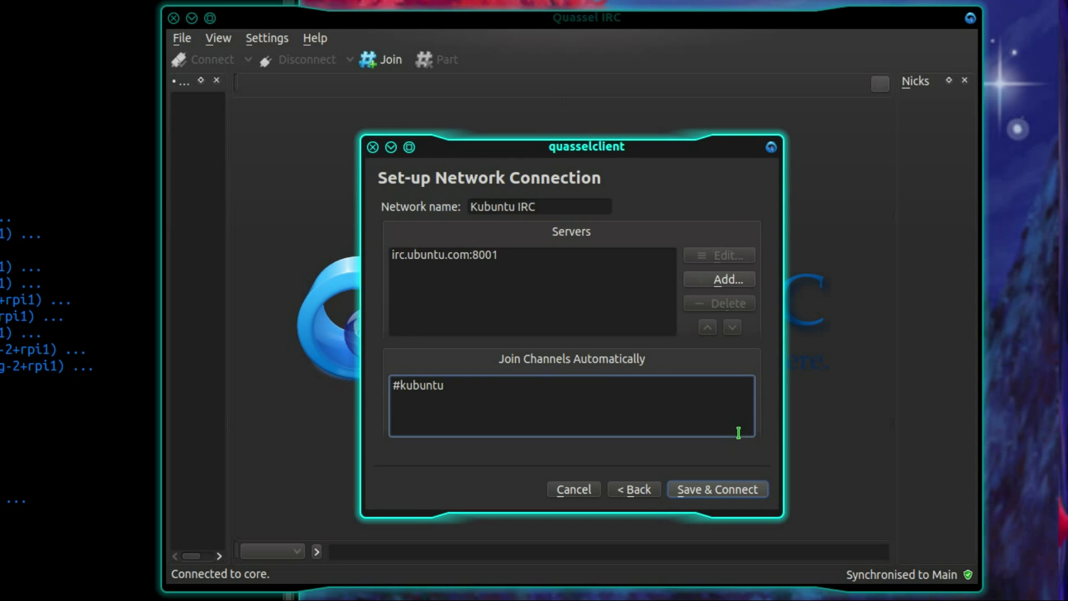
Save and connect the Kubuntu IRC network with its preset server and #kubuntu channel, and widen the chat list
left_click(731, 494)
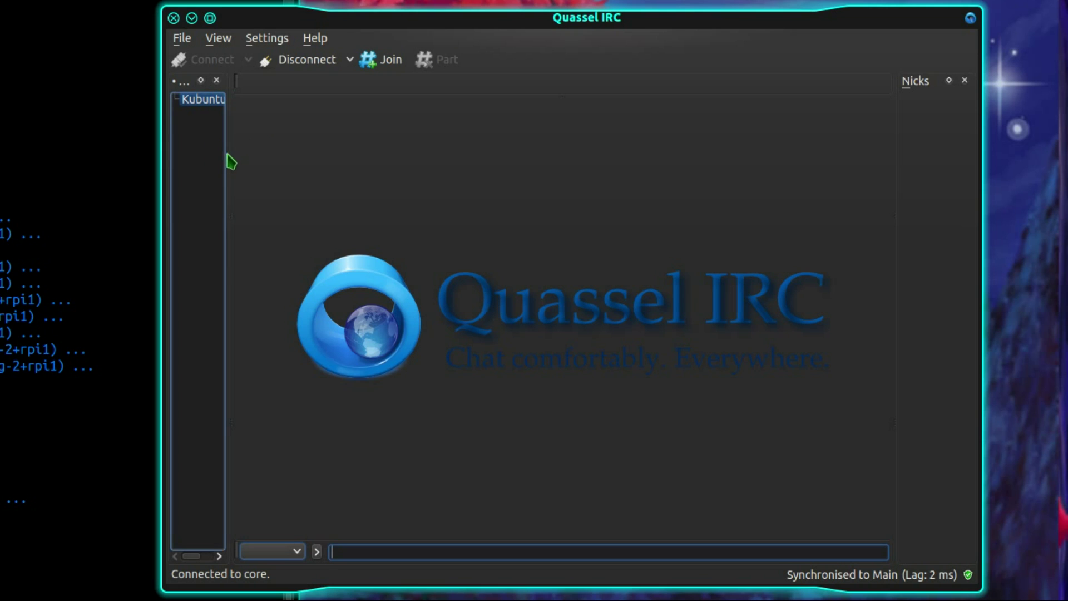
left_click_drag(231, 222, 282, 222)
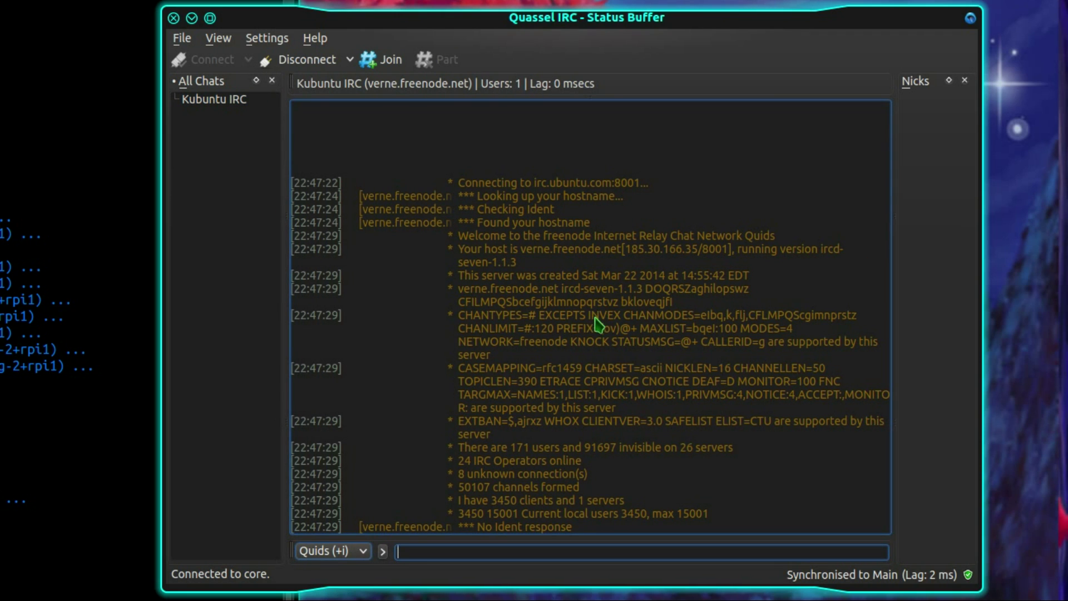